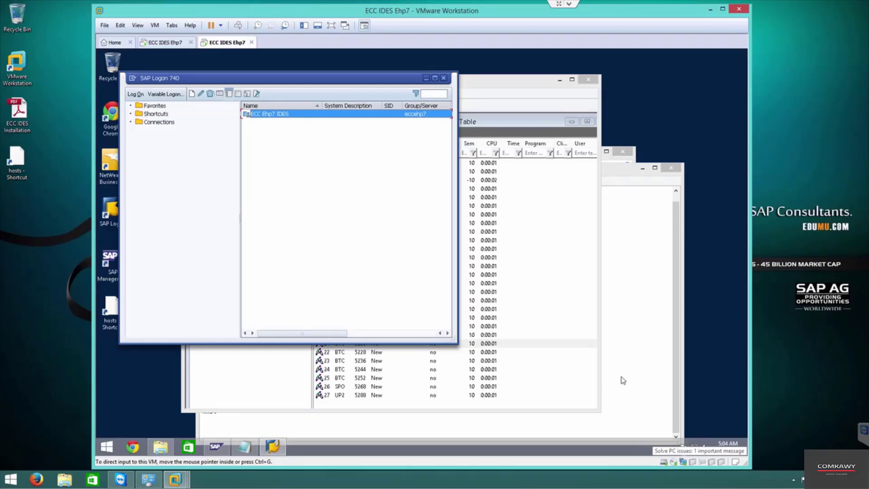
- Review the TMS step in the Install checklist, then select the ECC Ehp7 IDES entry in SAP Logon
click(241, 449)
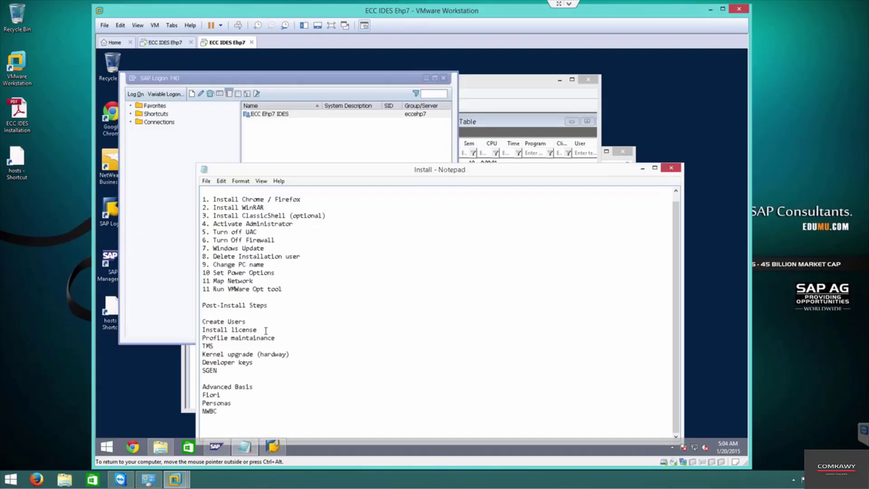
double_click(203, 346)
click(235, 343)
click(332, 144)
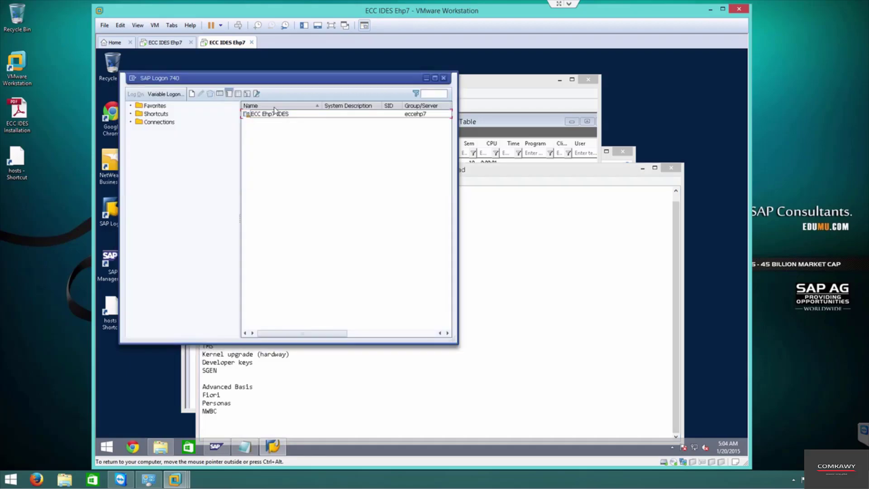
click(282, 116)
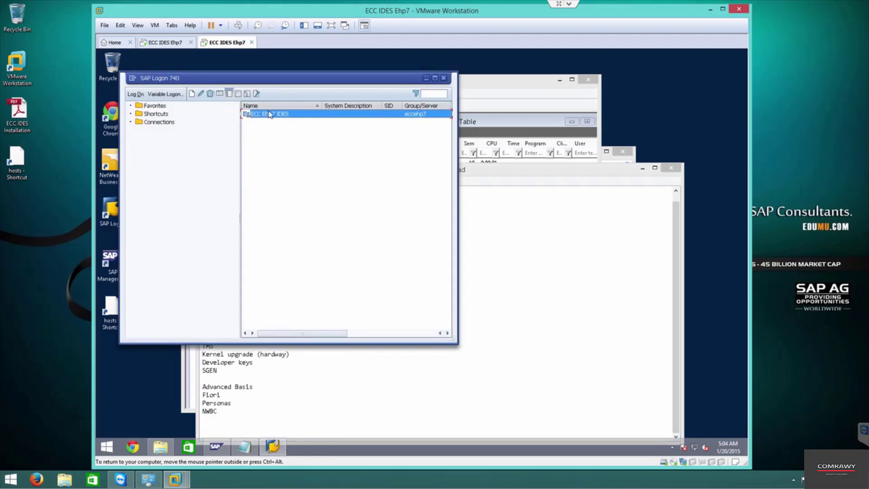
- Log on to ECC Ehp7 IDES in client 000 as user DDIC and open transaction SE06
double_click(270, 115)
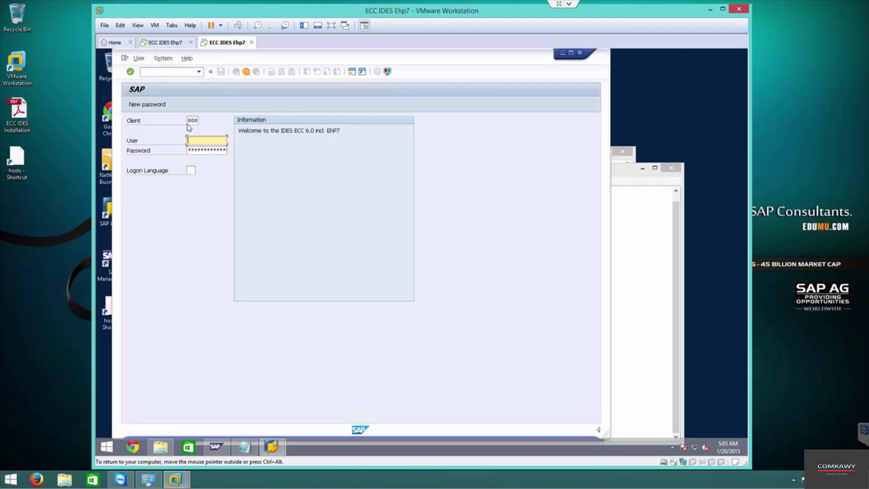
drag(187, 120, 201, 121)
text(000)
key(Tab)
text(ddic)
key(Tab)
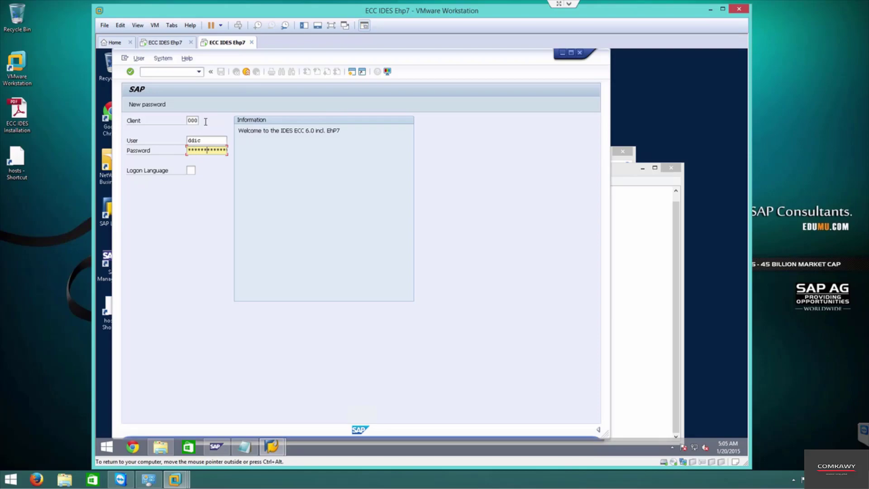
key(Return)
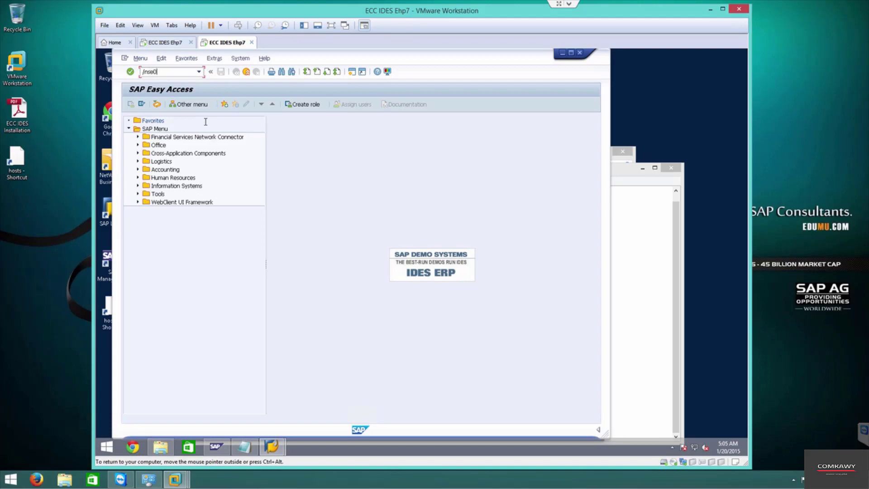
key(Return)
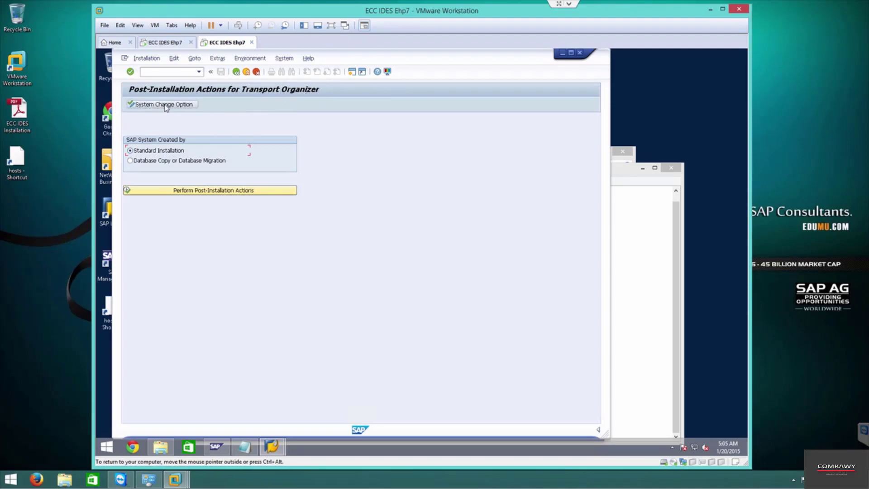
click(145, 108)
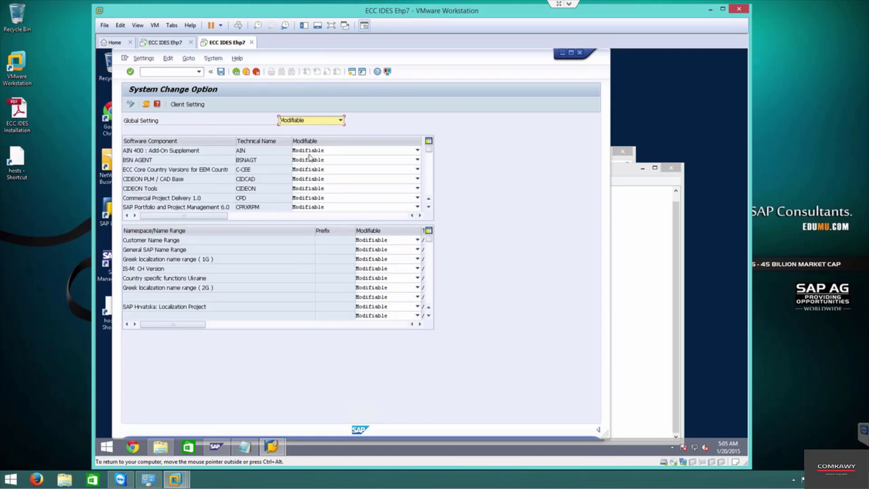
click(417, 150)
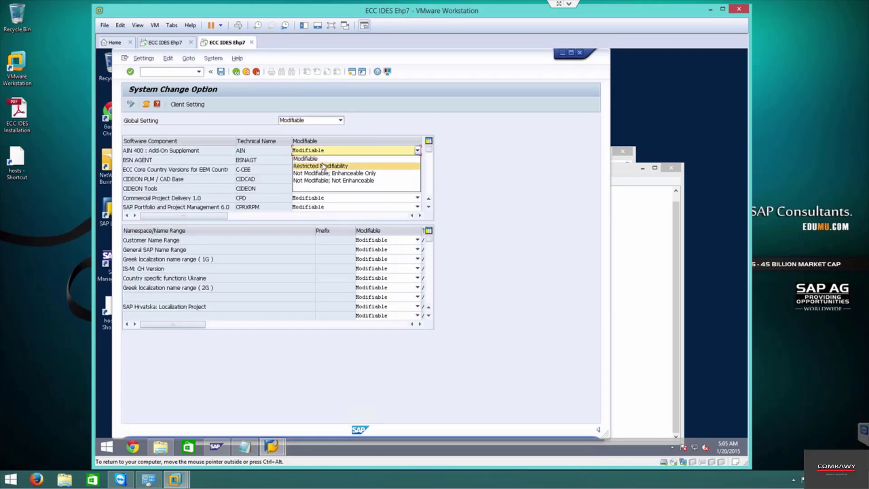
click(516, 230)
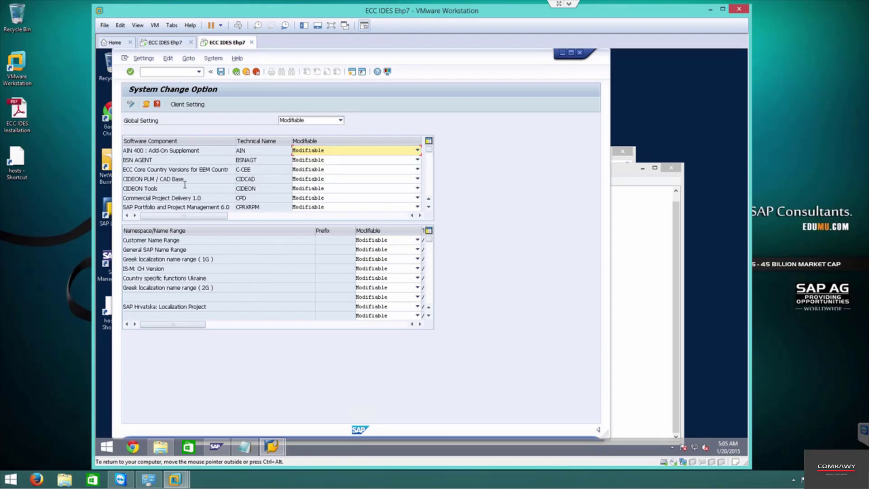
key(F4)
key(Down)
key(Down)
key(Down)
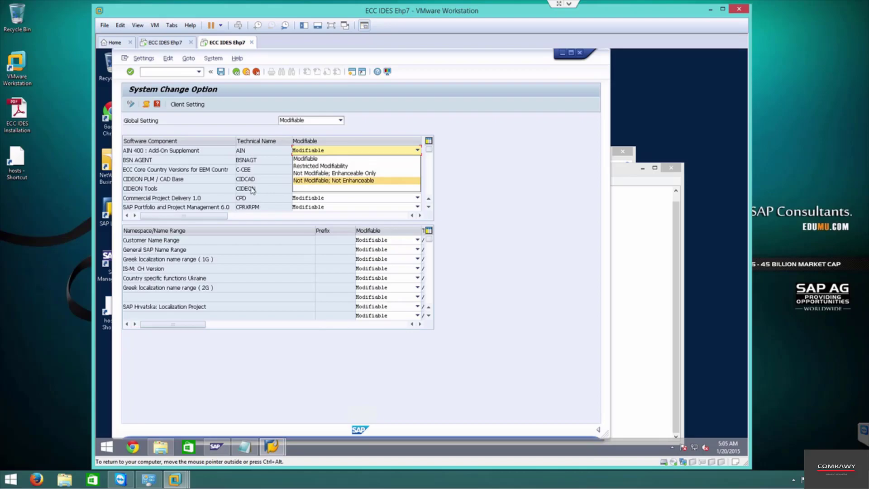
click(502, 183)
click(154, 149)
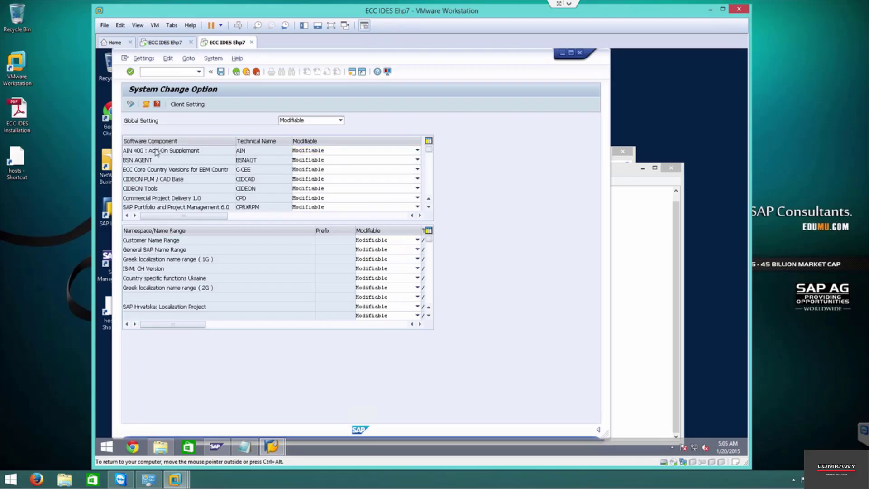
scroll(155, 152, down, 10)
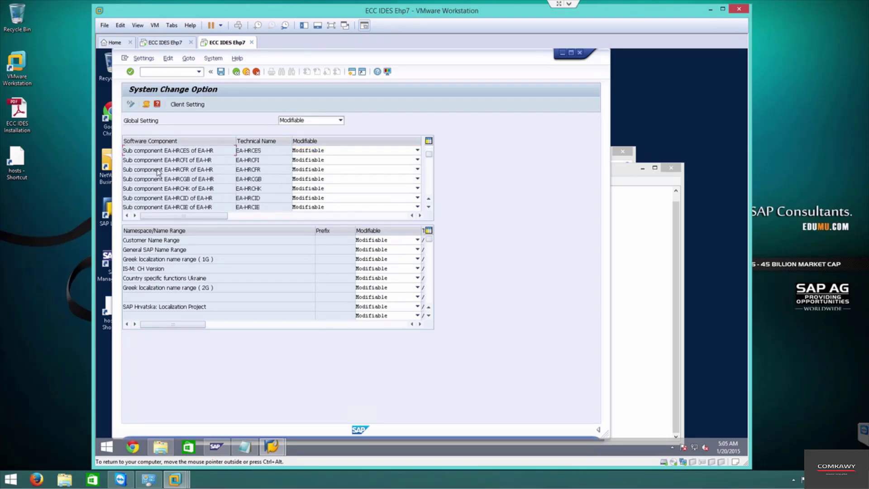
scroll(158, 172, down, 8)
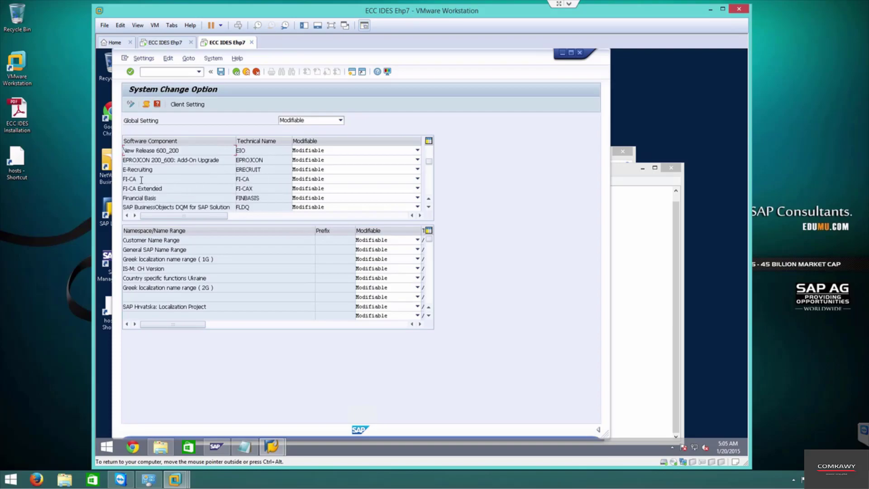
scroll(163, 174, down, 8)
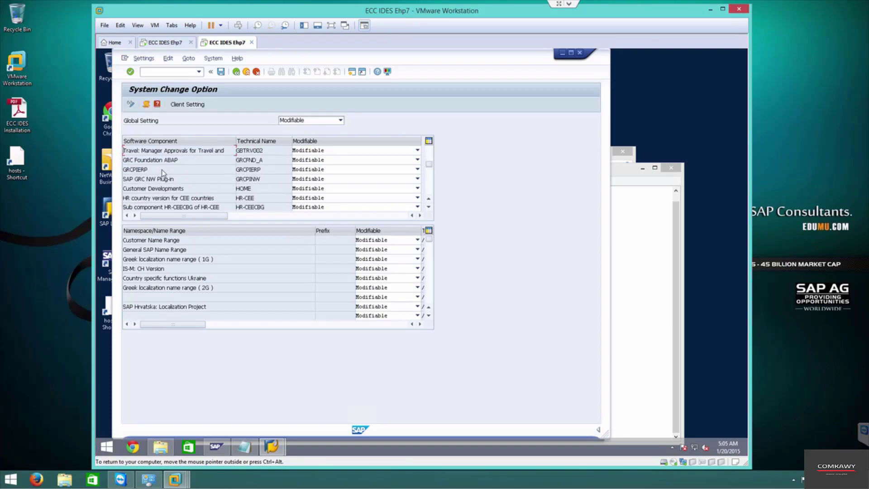
scroll(176, 181, down, 2)
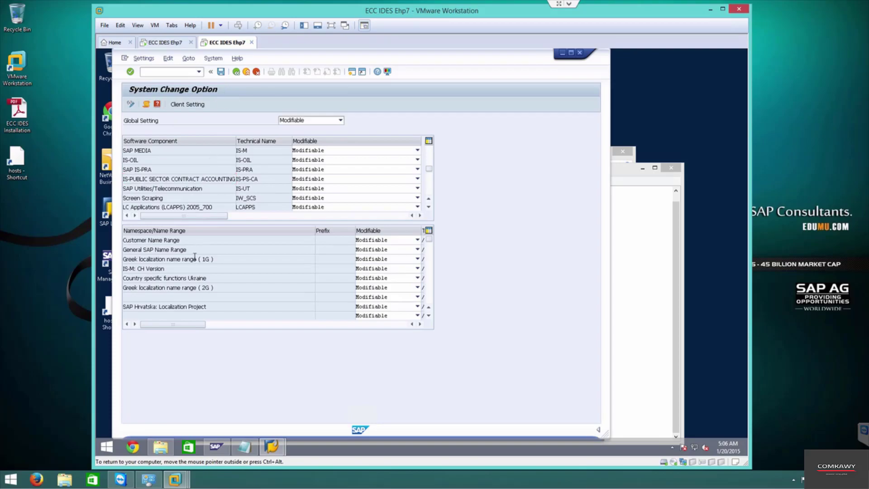
scroll(203, 256, down, 3)
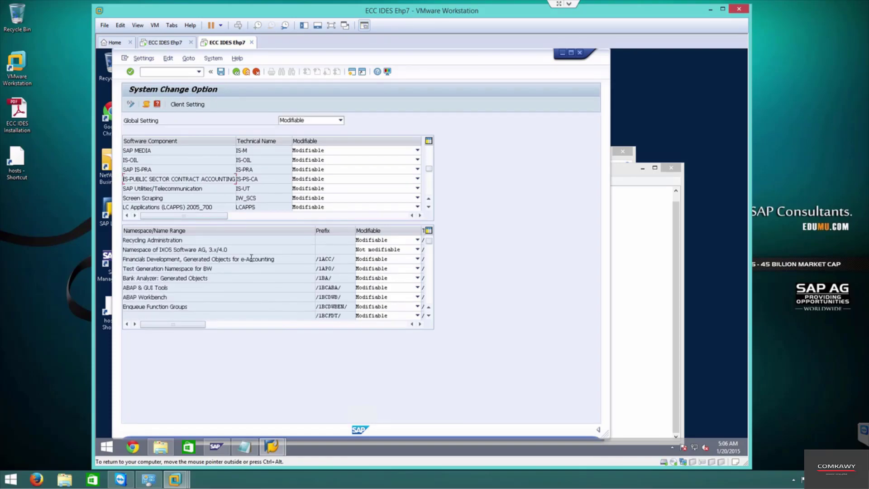
scroll(236, 298, down, 3)
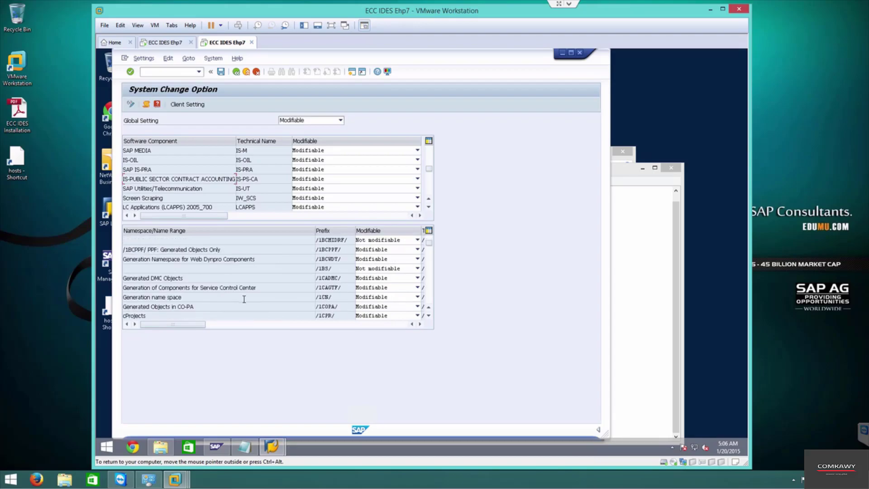
scroll(272, 289, up, 3)
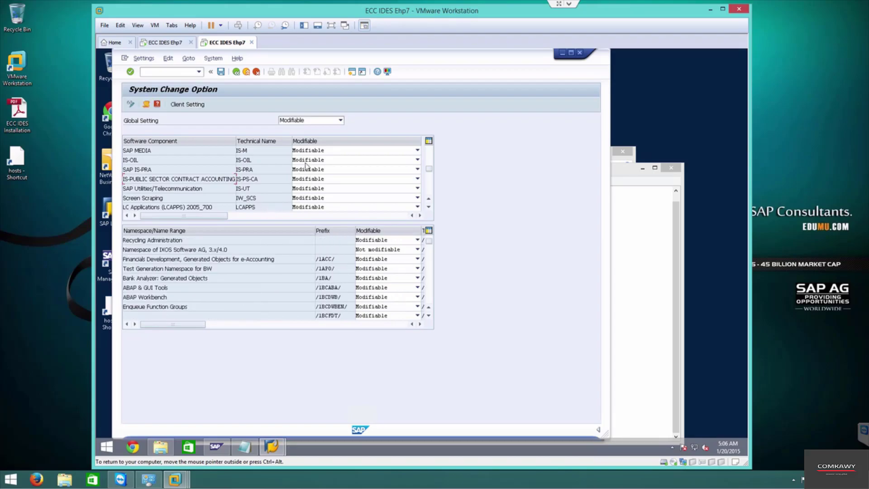
scroll(204, 181, up, 5)
click(256, 72)
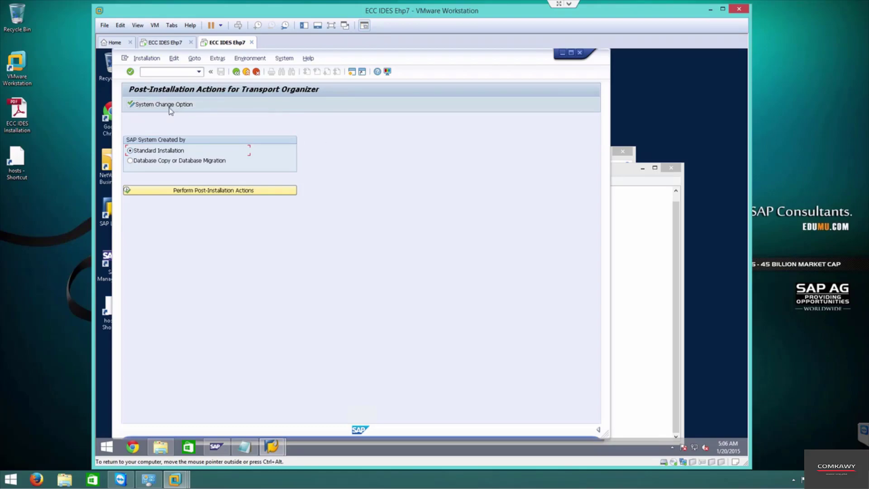
- Perform the SE06 Standard Installation post-installation actions and confirm Yes to reinstalling the CTS
click(206, 191)
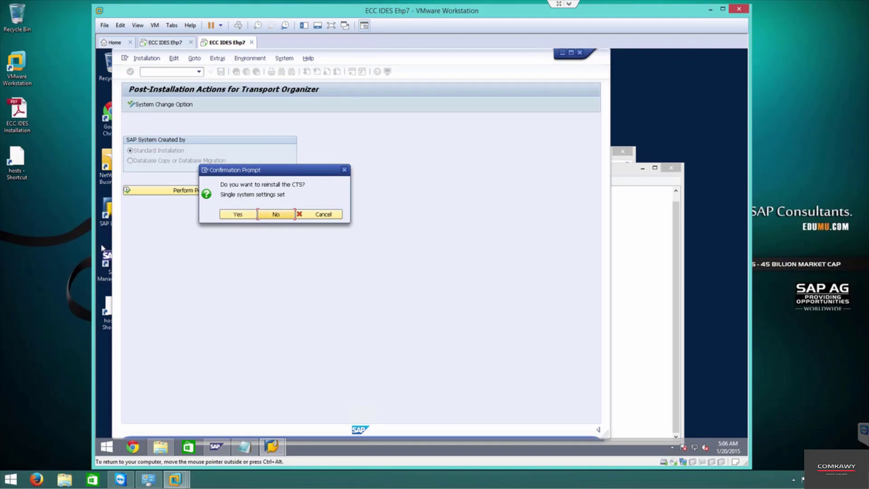
click(238, 215)
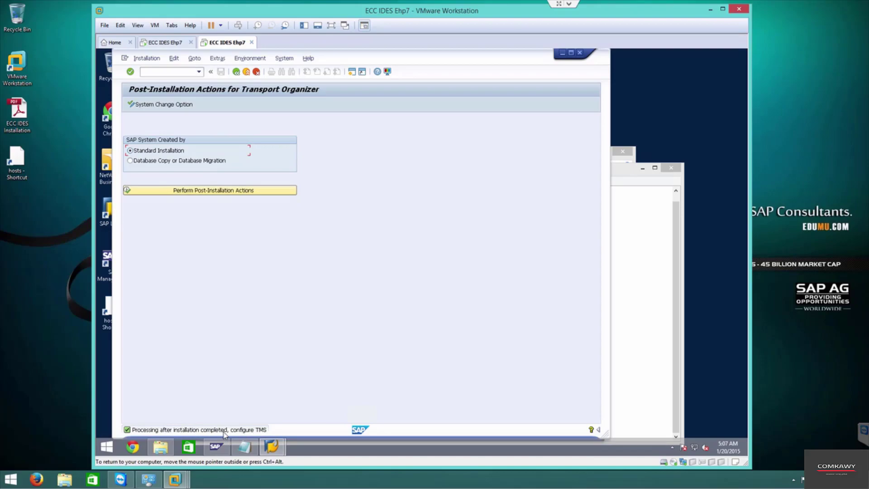
click(167, 73)
- Run /nstms, save transport domain DOMAIN_EH7 with EH7 as controller, and confirm the TMSADM password
text(/nstms)
key(Return)
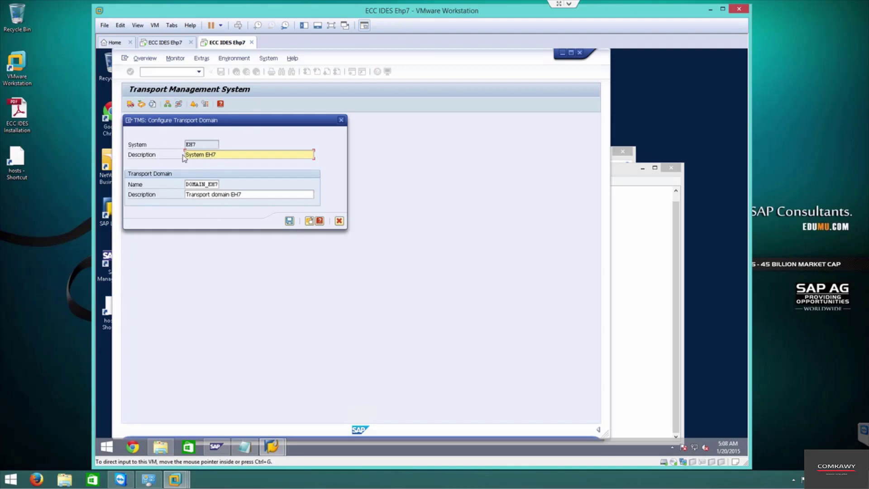
click(289, 221)
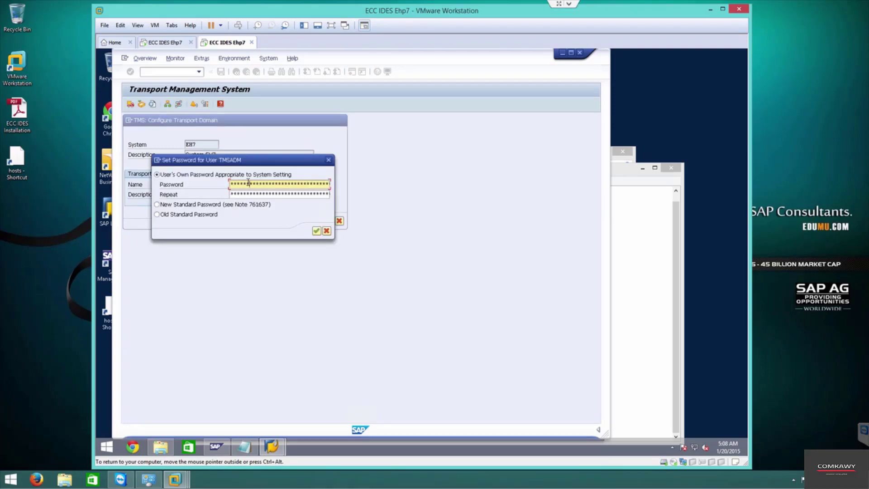
key(Tab)
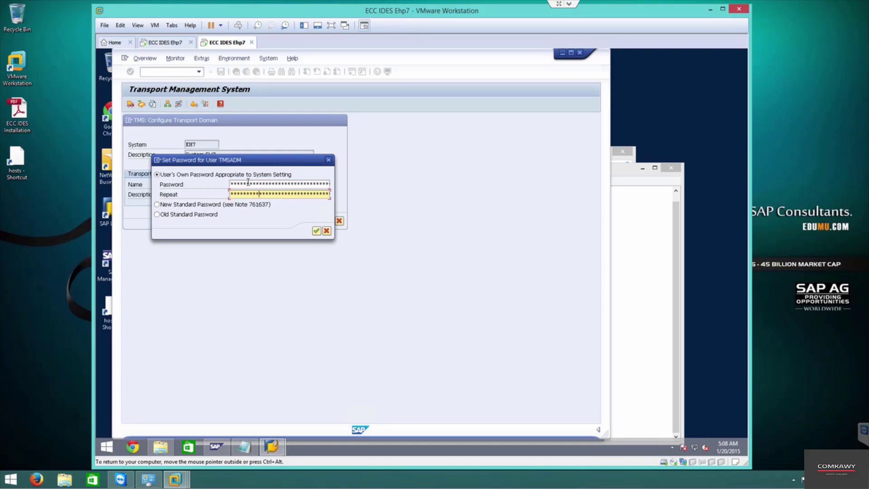
click(317, 231)
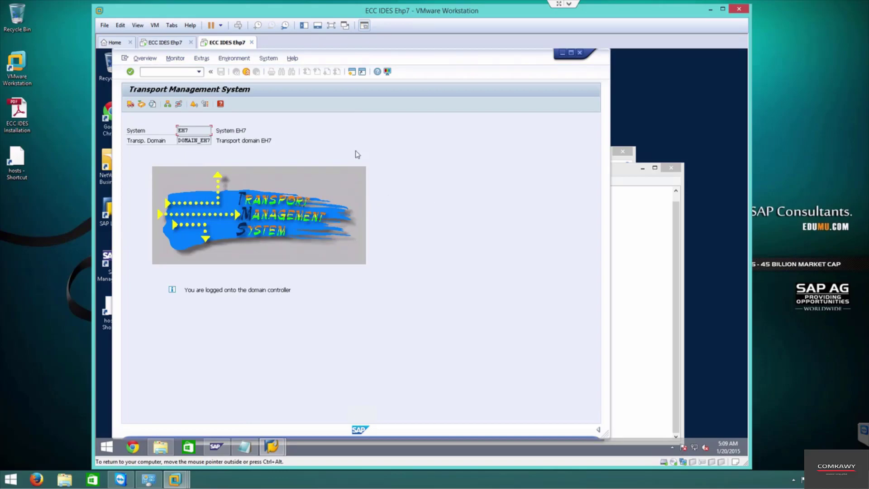
click(130, 105)
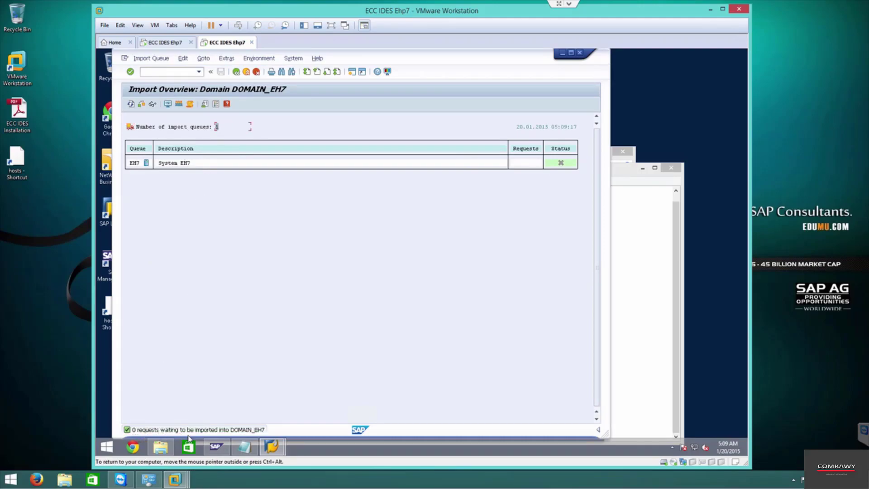
click(237, 72)
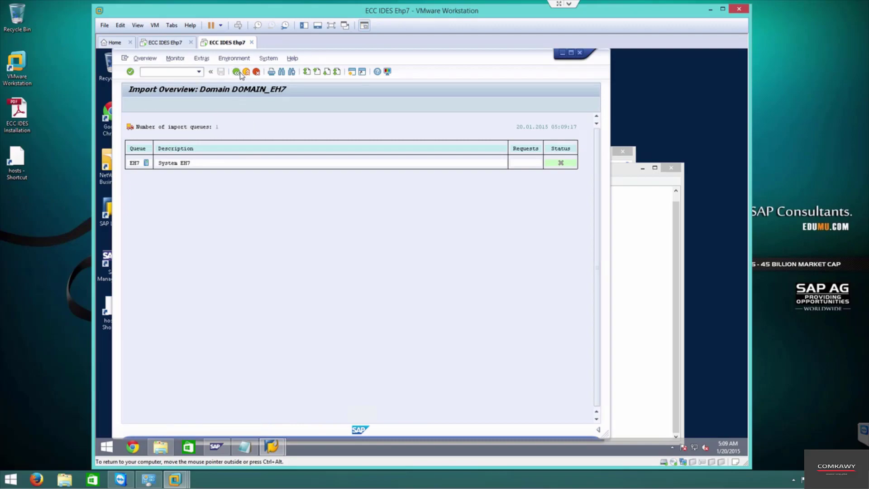
click(180, 104)
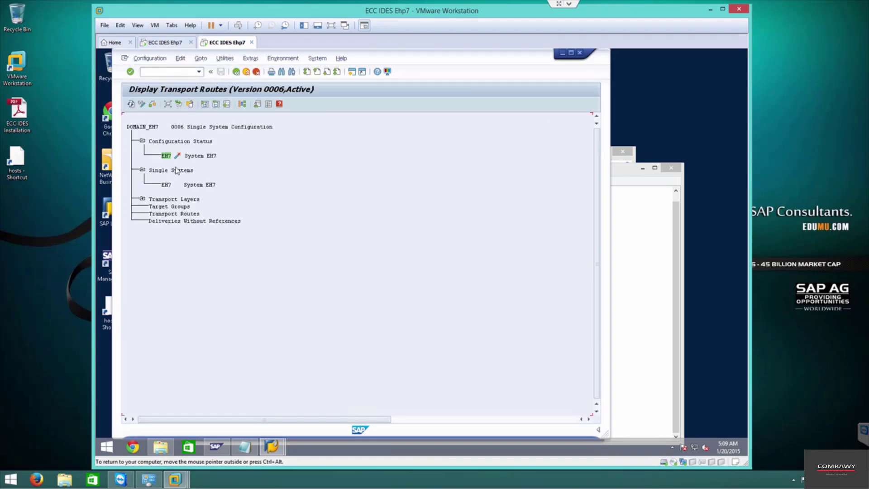
click(142, 199)
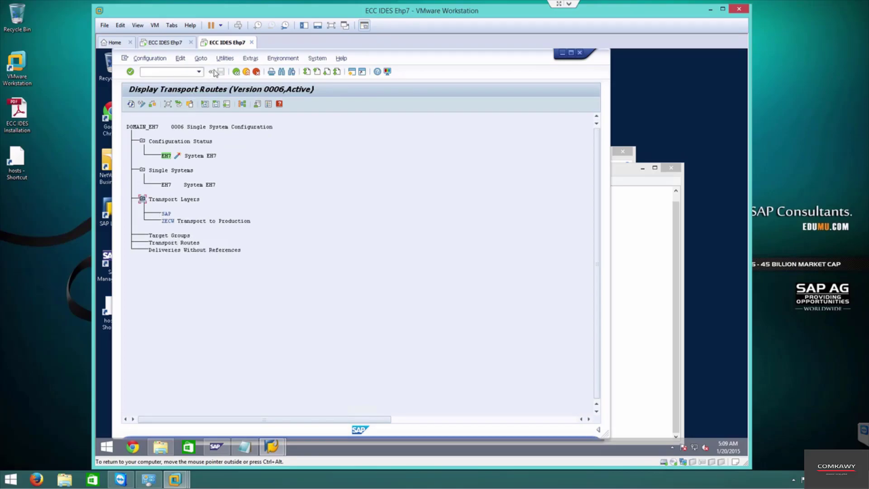
click(235, 72)
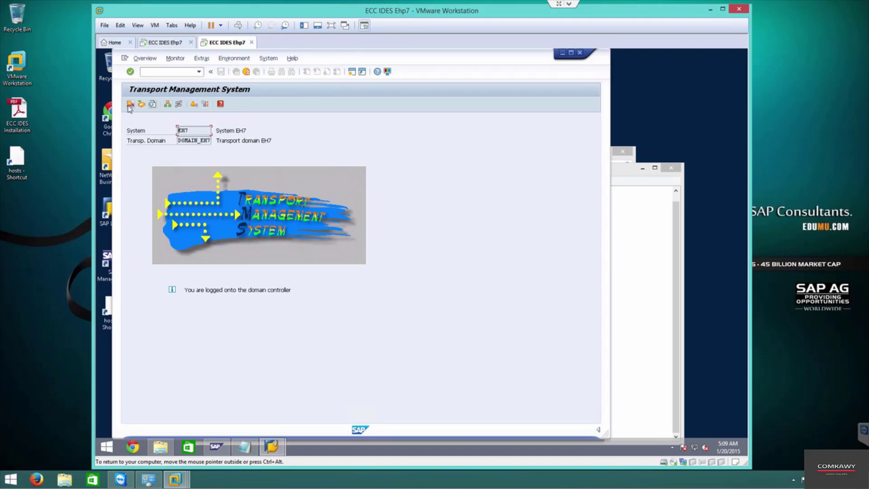
click(207, 104)
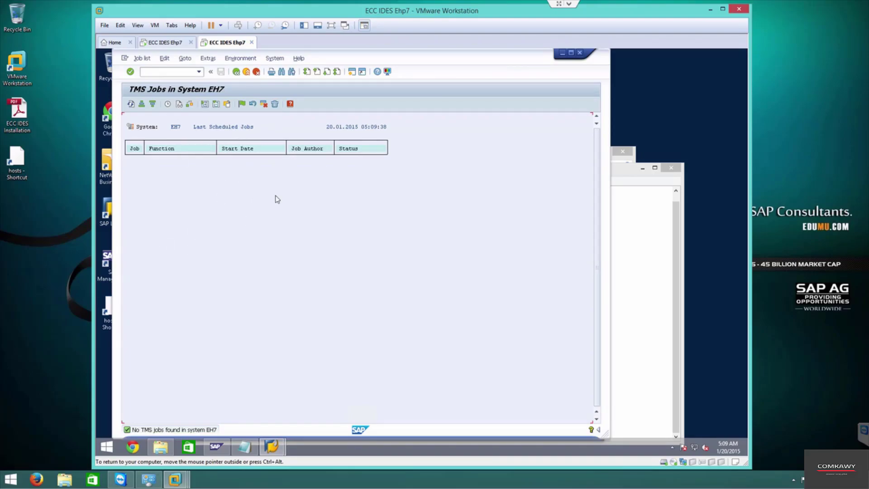
click(256, 71)
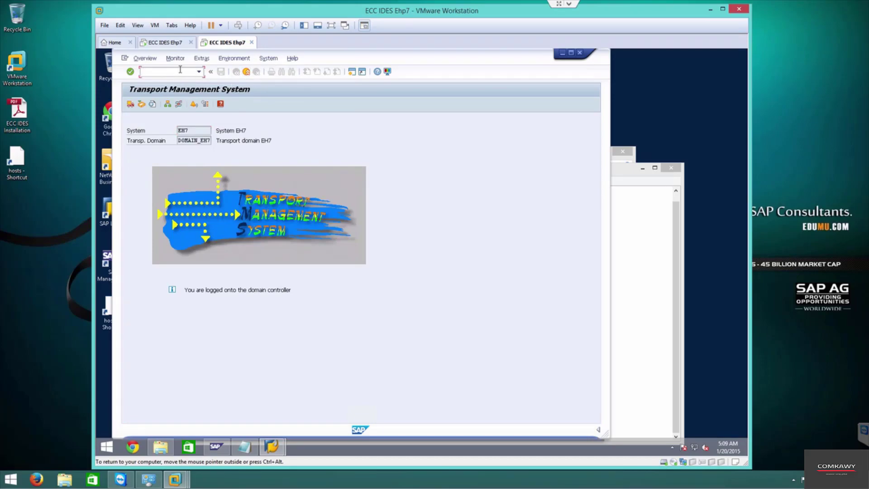
- Open SPAM and SAINT, cancel back to SAP Easy Access, and bring the Install checklist forward
key(Return)
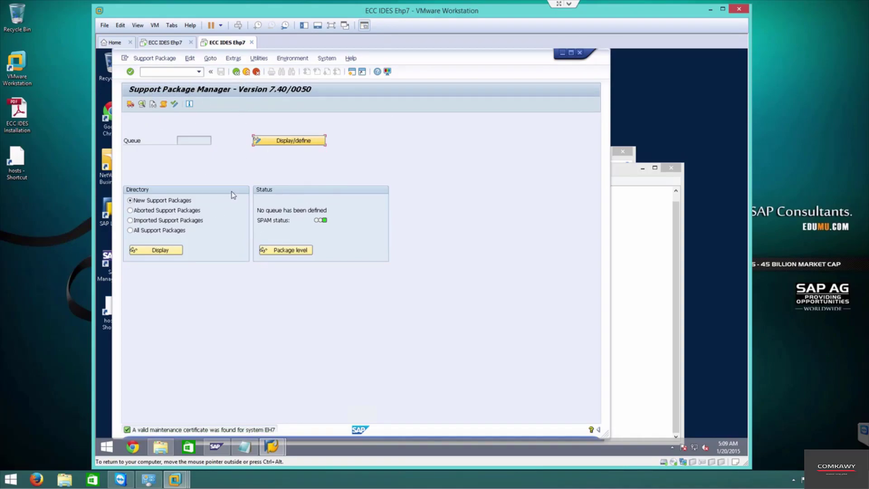
click(171, 72)
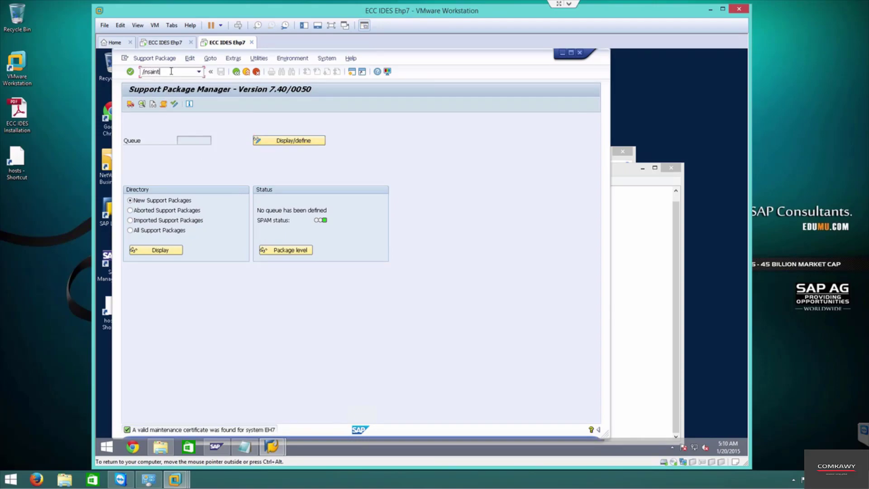
key(Return)
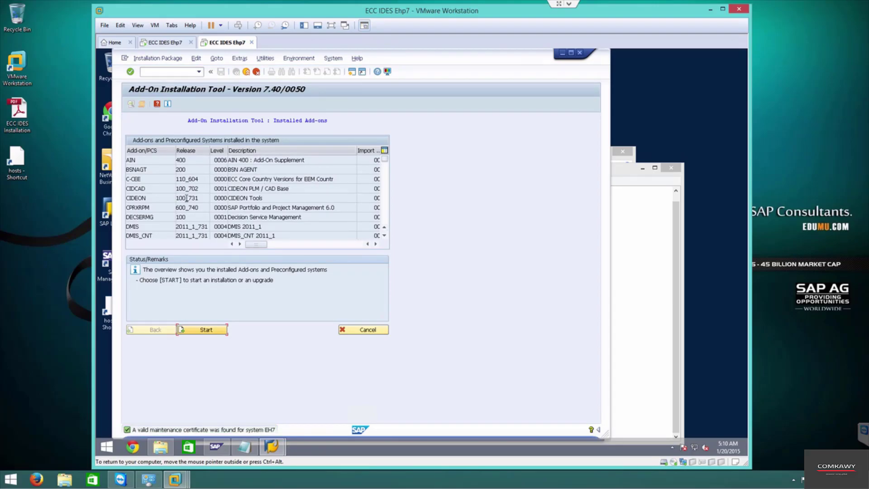
click(256, 72)
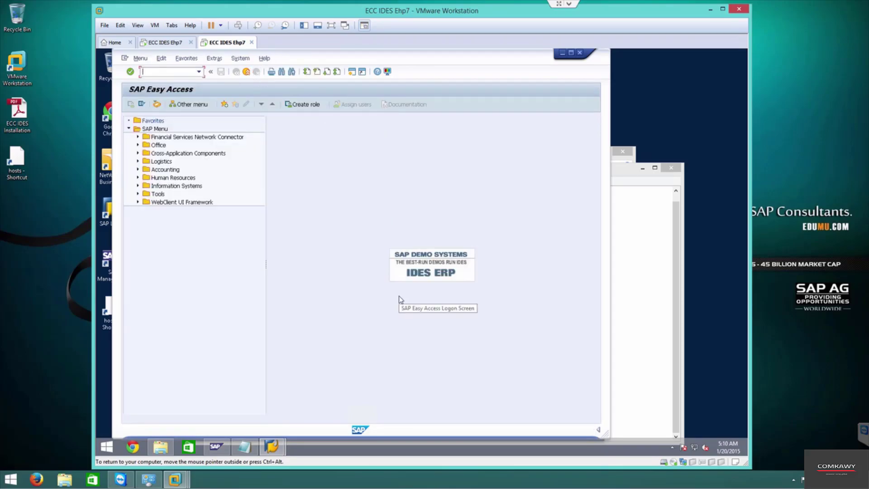
key(ctrl+alt)
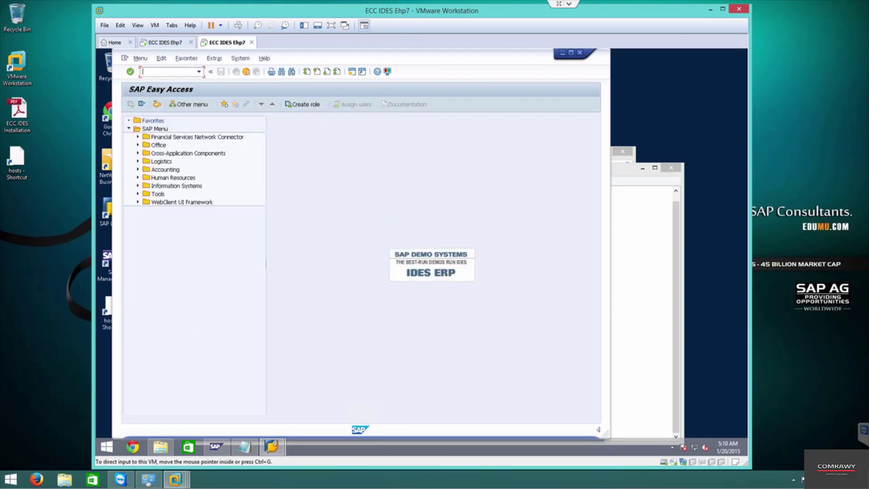
click(244, 446)
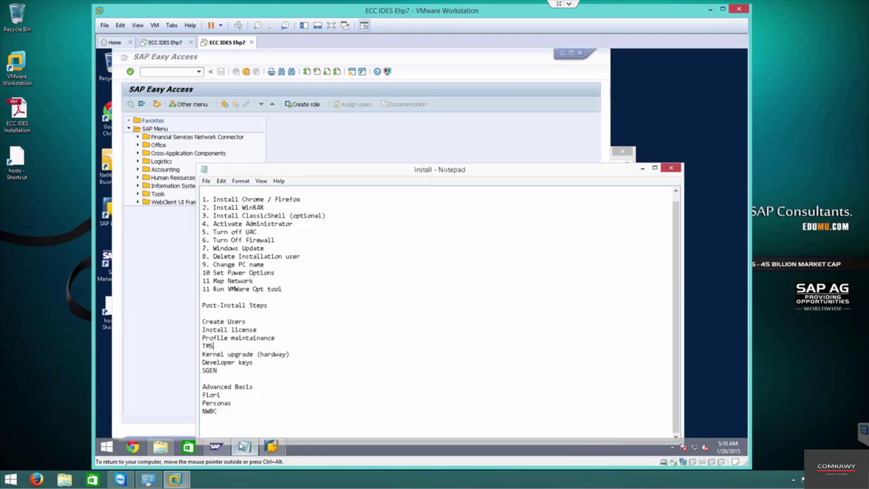